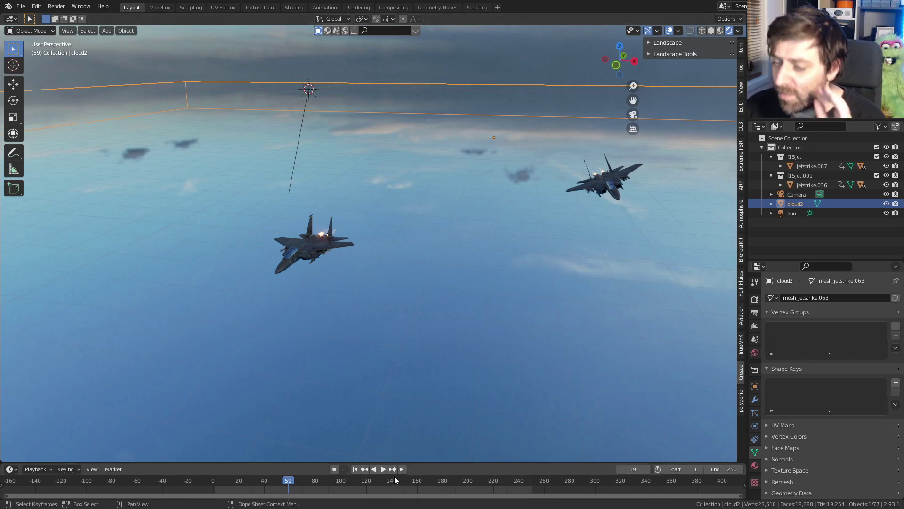
Play back the finished jet-and-clouds animation in the timeline.
{"action": "left_click", "coordinate": [383, 469]}
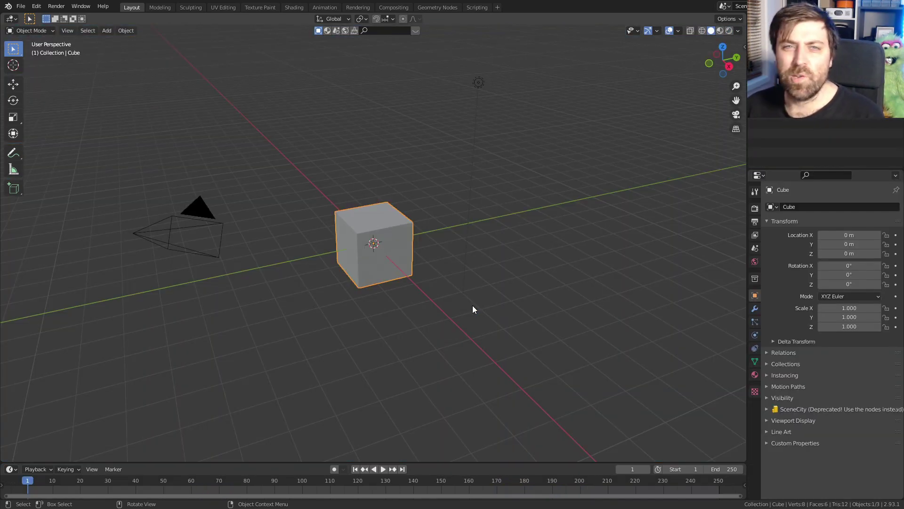
Delete the default cube, camera and light, then open the Aviation Jet Strike jet gallery.
{"action": "key", "text": "a"}
{"action": "key", "text": "Delete"}
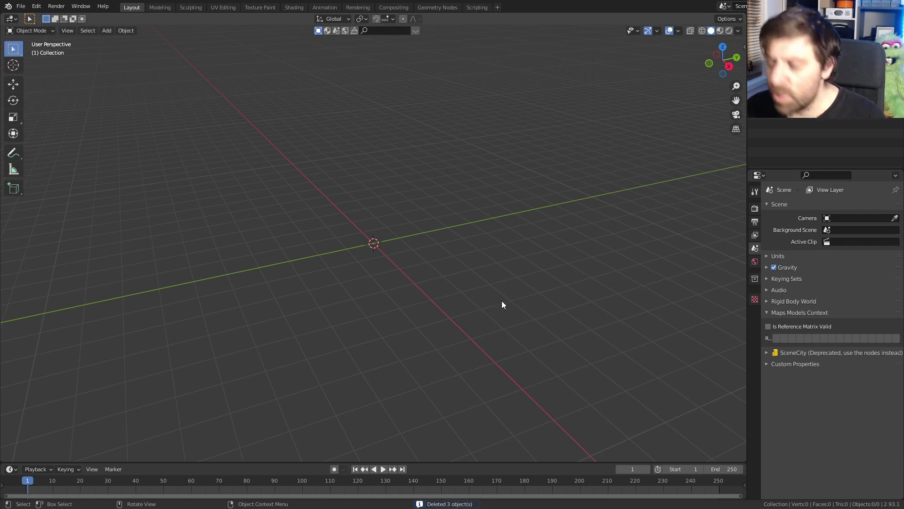
{"action": "key", "text": "n"}
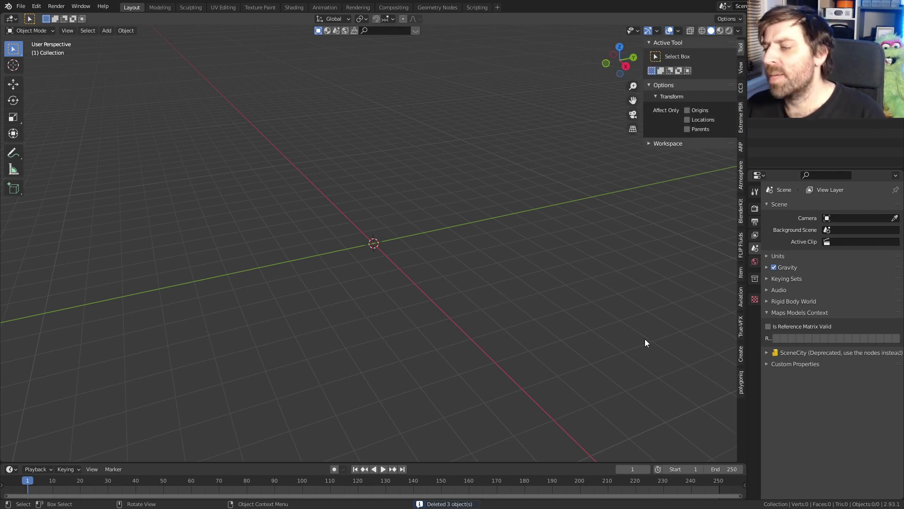
{"action": "left_click", "coordinate": [741, 300]}
{"action": "left_click", "coordinate": [694, 105]}
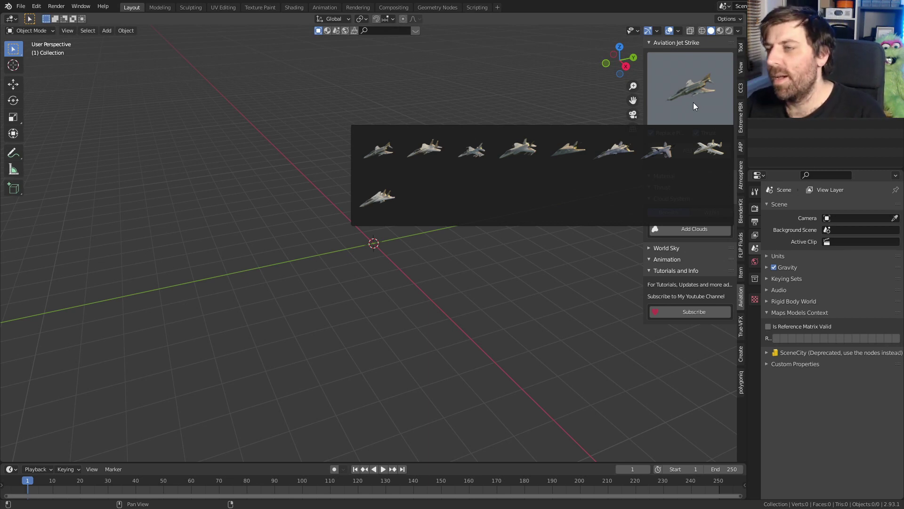
Add the chosen jet to the scene and select its jetstrike.494 body.
{"action": "left_click", "coordinate": [611, 166]}
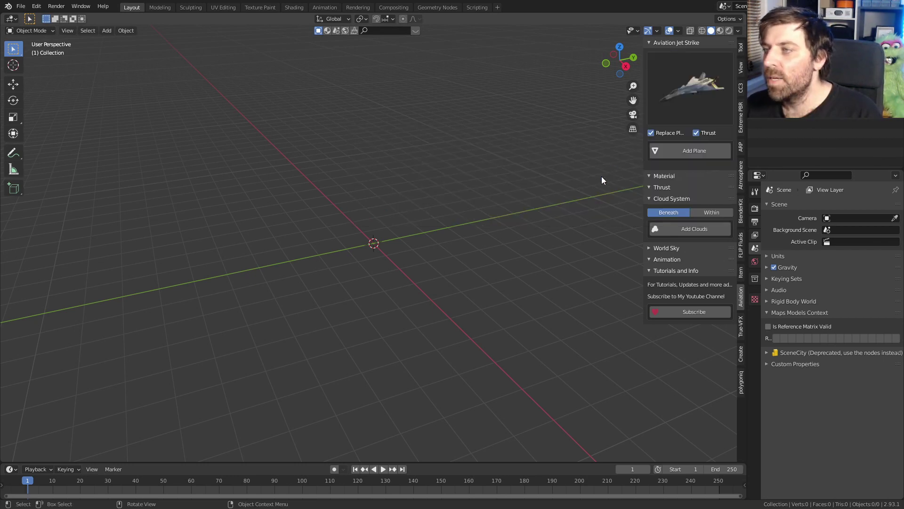
{"action": "left_click", "coordinate": [682, 157]}
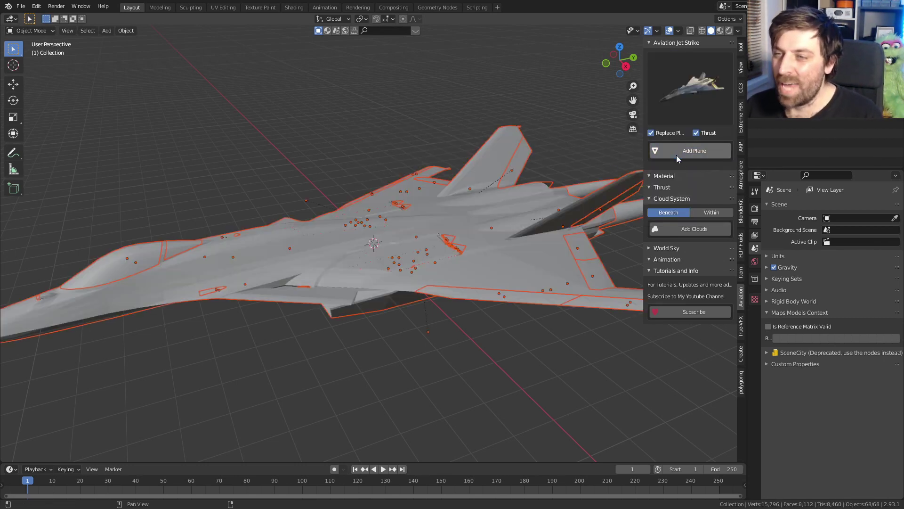
{"action": "middle_click_drag", "start_coordinate": [627, 212], "coordinate": [461, 329]}
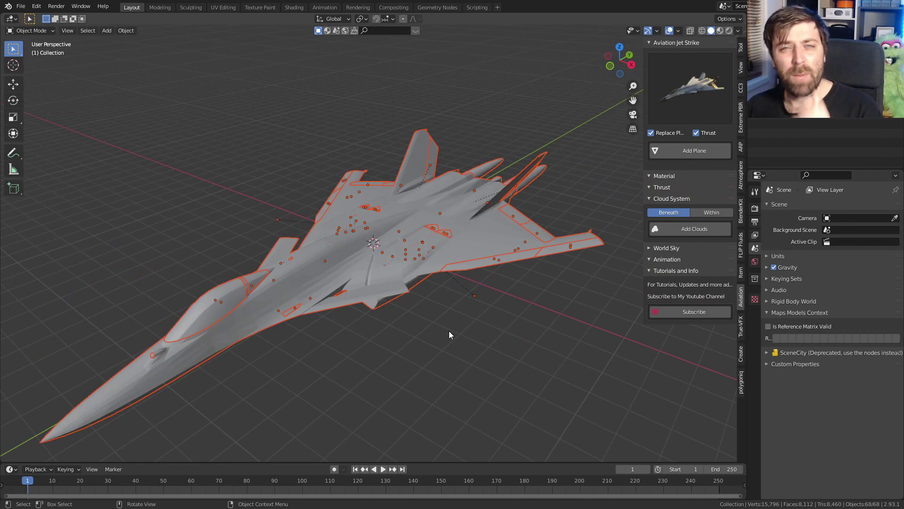
{"action": "left_click", "coordinate": [287, 293]}
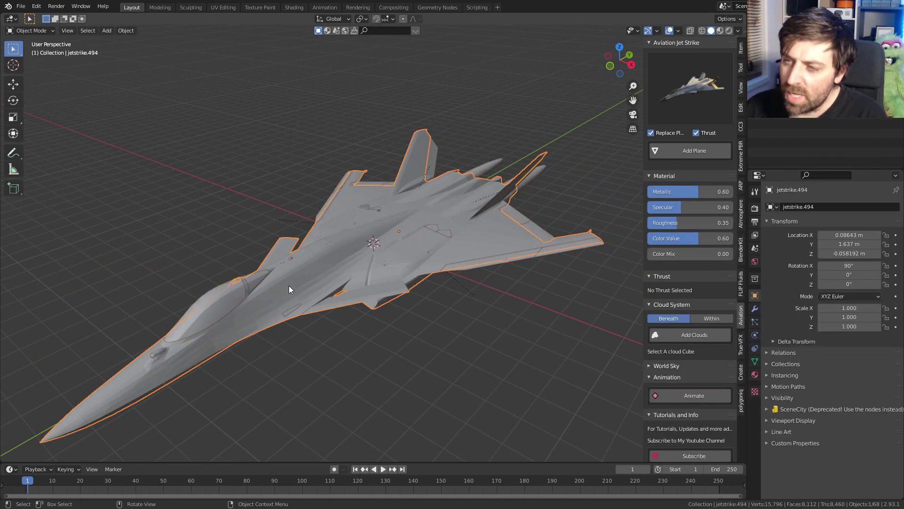
View the jet in Rendered shading, apply its flying animation and play it back.
{"action": "left_click", "coordinate": [729, 30]}
{"action": "mouse_move", "coordinate": [386, 385]}
{"action": "middle_mouse_down"}
{"action": "mouse_move", "coordinate": [269, 381]}
{"action": "mouse_move", "coordinate": [419, 375]}
{"action": "middle_mouse_up"}
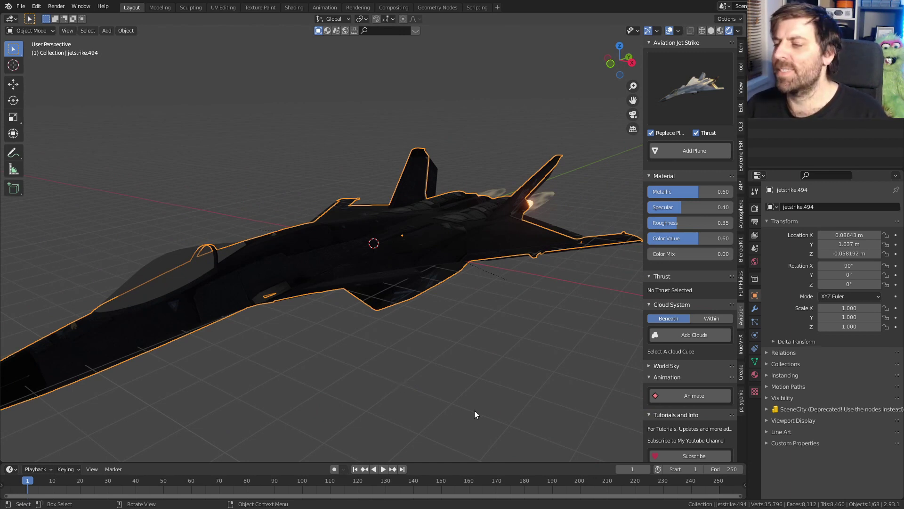
{"action": "scroll", "coordinate": [480, 406], "scroll_direction": "down", "scroll_amount": 1}
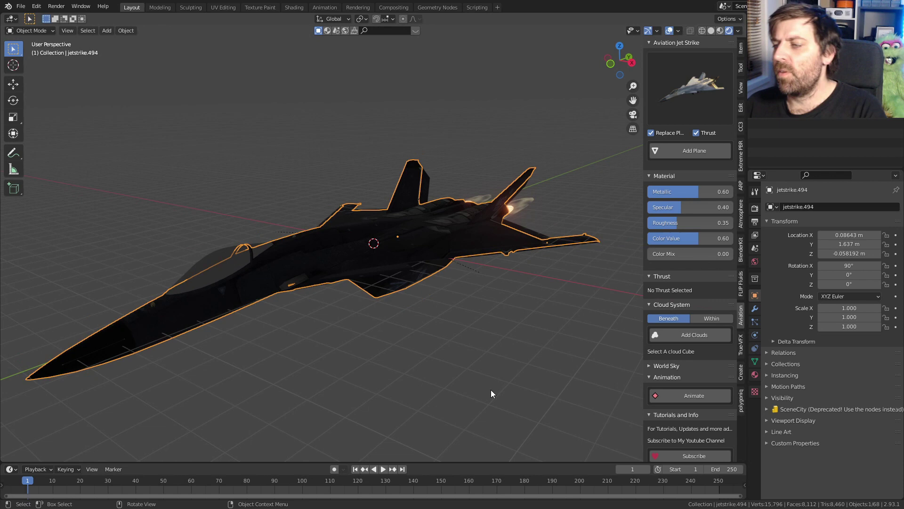
{"action": "scroll", "coordinate": [495, 353], "scroll_direction": "down", "scroll_amount": 1}
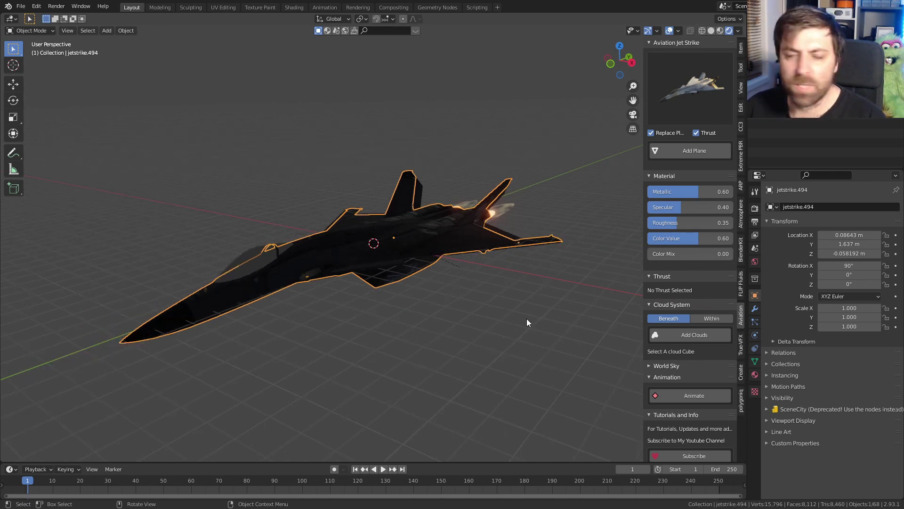
{"action": "left_click", "coordinate": [685, 398]}
{"action": "left_click", "coordinate": [383, 469]}
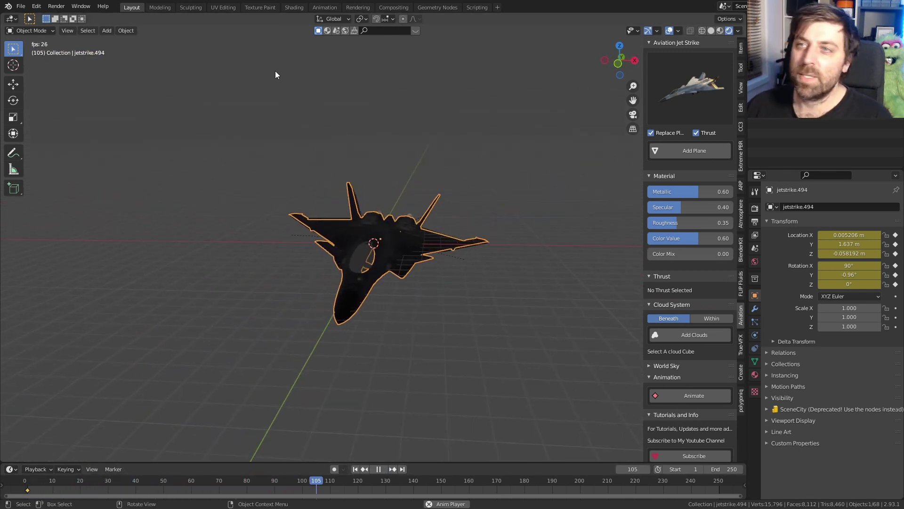
Show the jet's animation curves framed in a Graph Editor in the Animation workspace.
{"action": "left_click", "coordinate": [325, 7]}
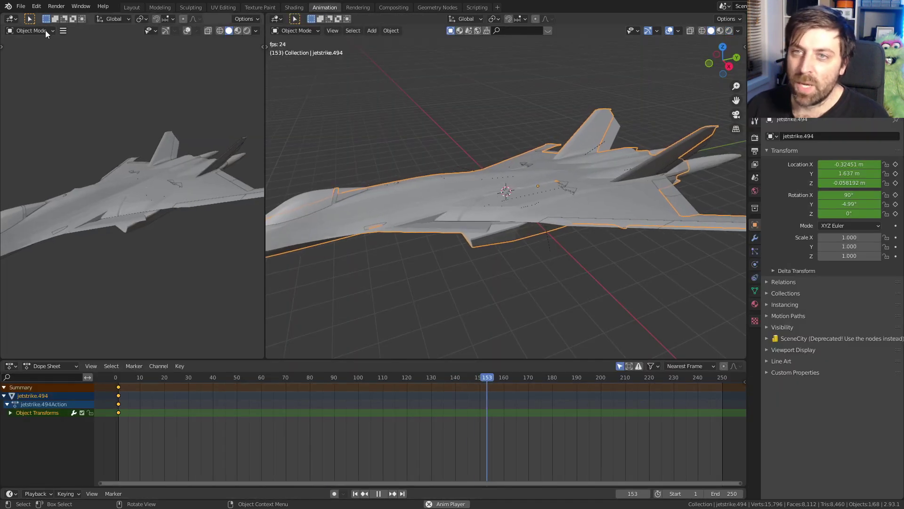
{"action": "left_click", "coordinate": [11, 19]}
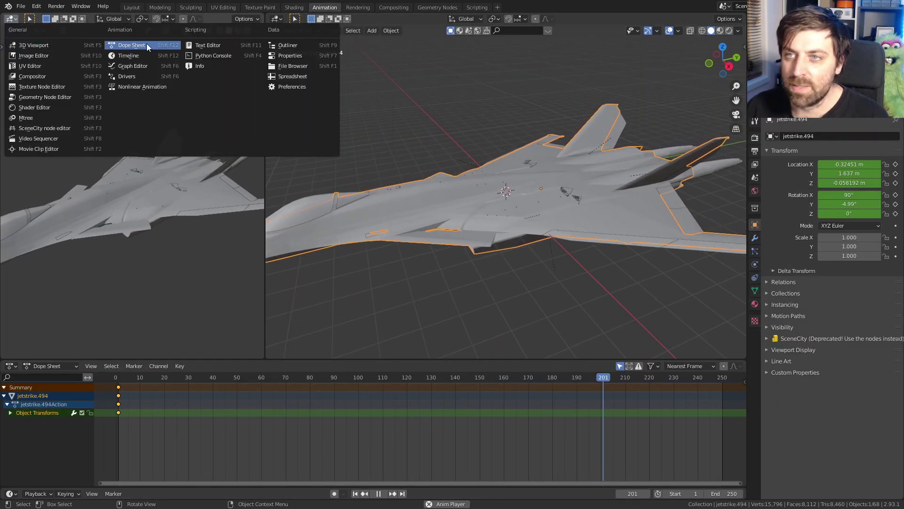
{"action": "left_click", "coordinate": [135, 67]}
{"action": "key", "text": "Home"}
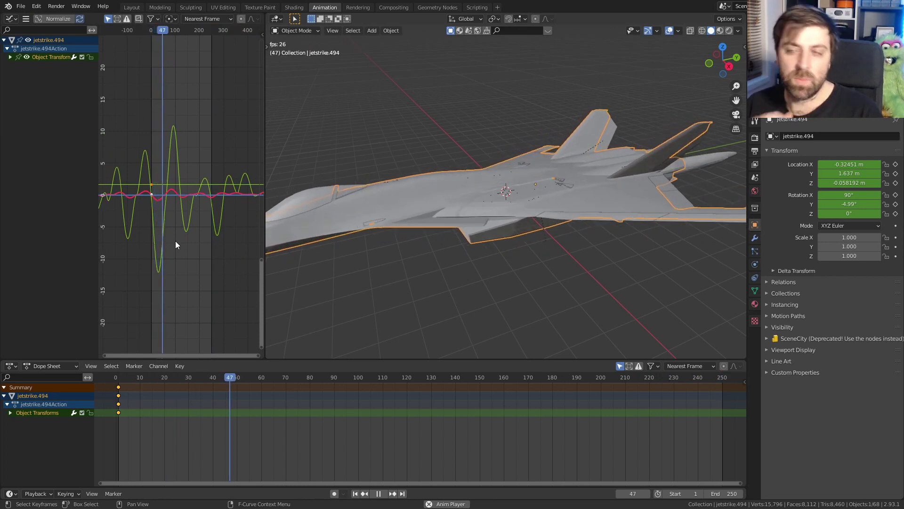
Expand Object Transforms and inspect each X/Y/Z rotation and location curve.
{"action": "left_click", "coordinate": [10, 58]}
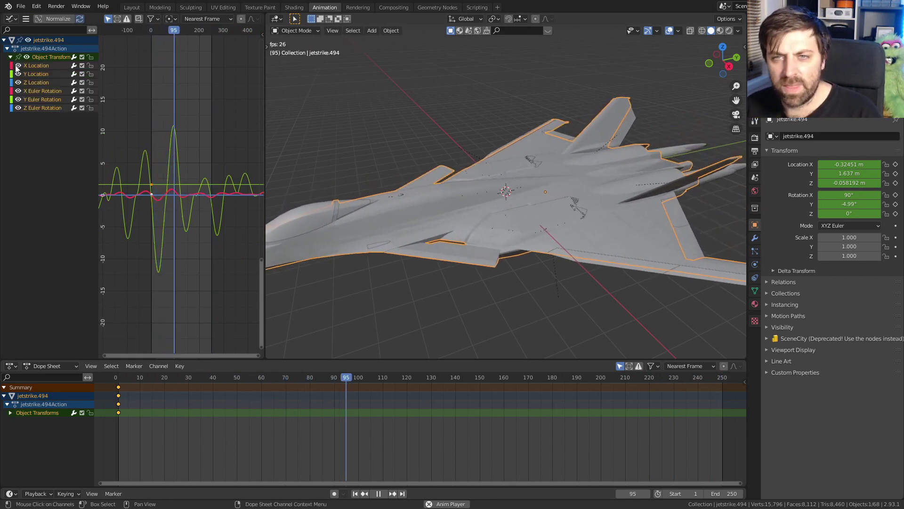
{"action": "left_click", "coordinate": [37, 104]}
{"action": "left_click_drag", "start_coordinate": [266, 145], "coordinate": [310, 151]}
{"action": "key", "text": "n"}
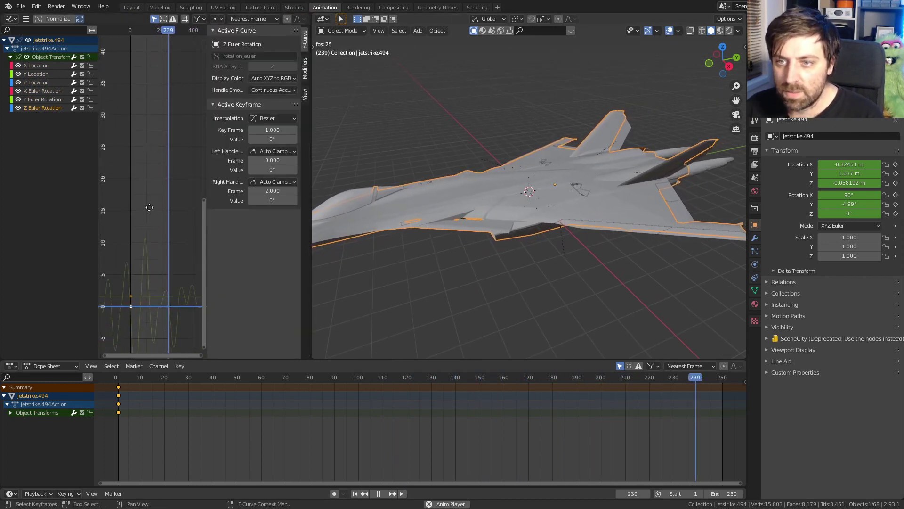
{"action": "middle_click_drag", "start_coordinate": [151, 43], "coordinate": [152, 163]}
{"action": "left_click", "coordinate": [37, 102]}
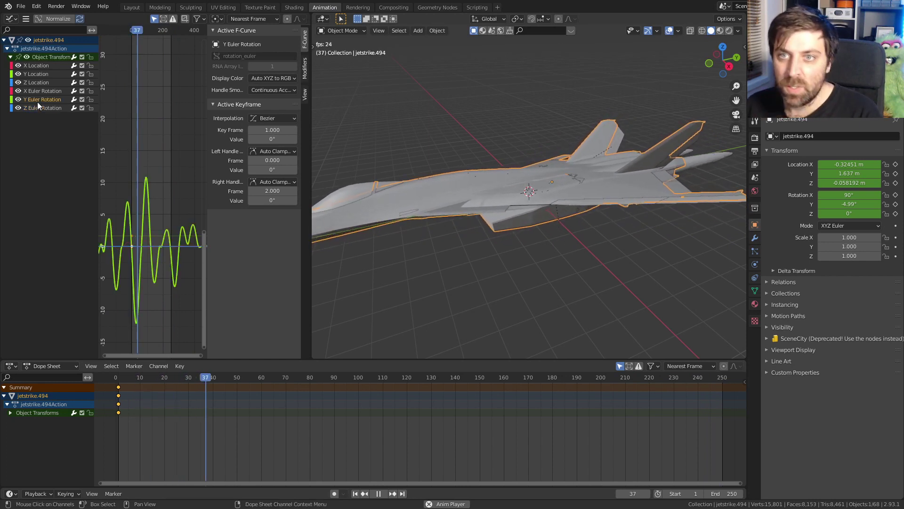
{"action": "left_click", "coordinate": [50, 89]}
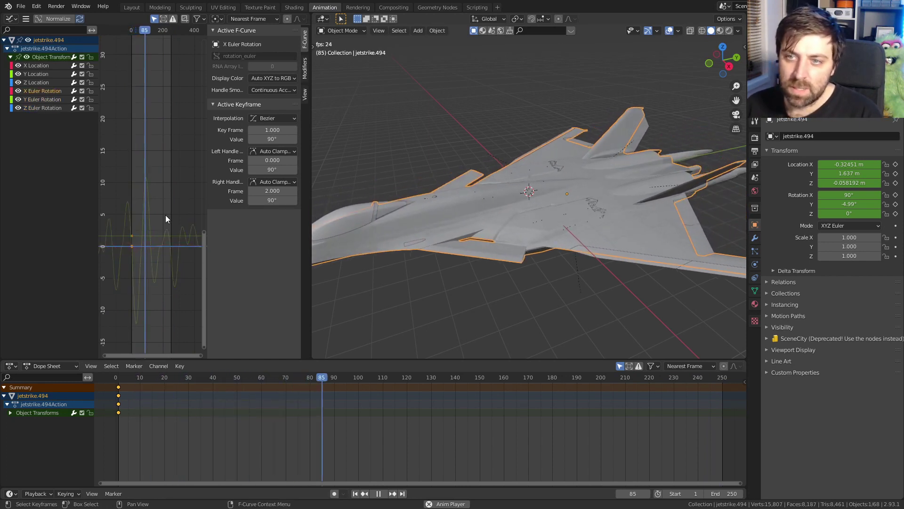
{"action": "left_click", "coordinate": [46, 73]}
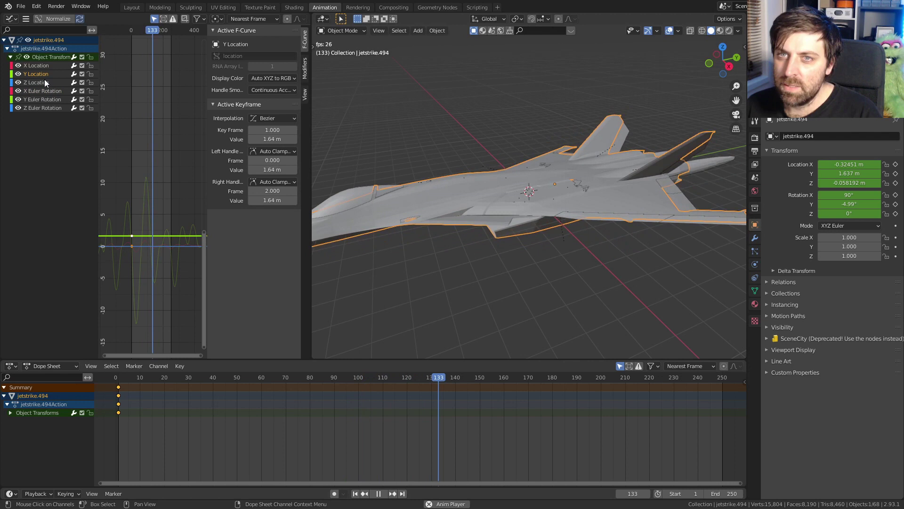
{"action": "left_click", "coordinate": [43, 83]}
{"action": "left_click", "coordinate": [41, 67], "text": "shift"}
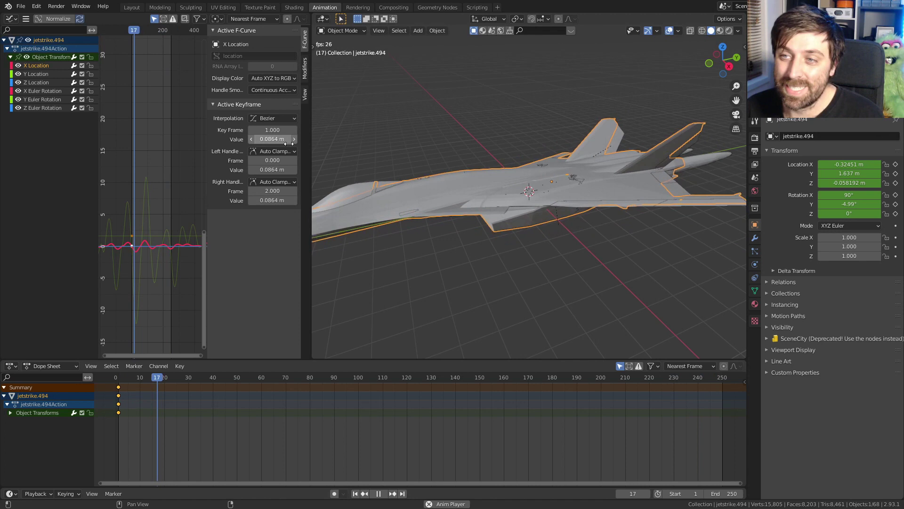
Back in Layout, set up the cloudy Blue Sky world from the World Sky options.
{"action": "left_click", "coordinate": [132, 7]}
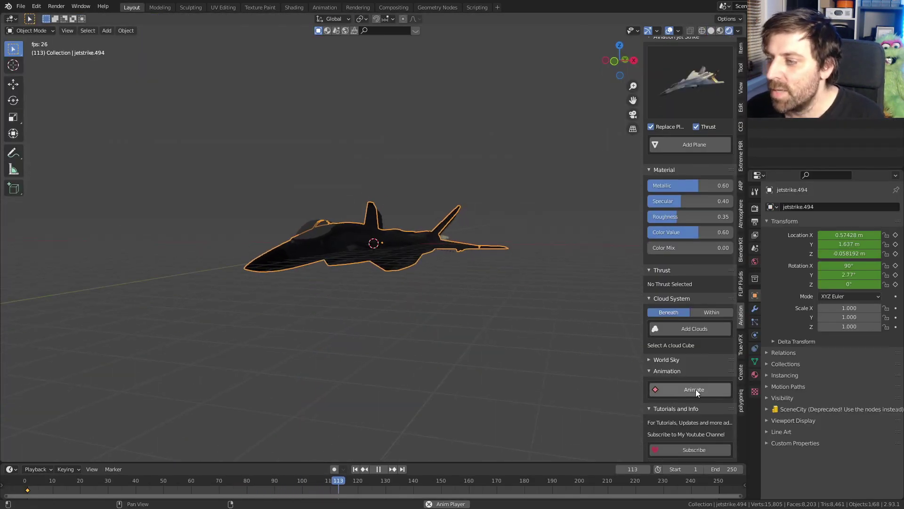
{"action": "left_click", "coordinate": [655, 359]}
{"action": "scroll", "coordinate": [655, 359], "scroll_direction": "down", "scroll_amount": 3}
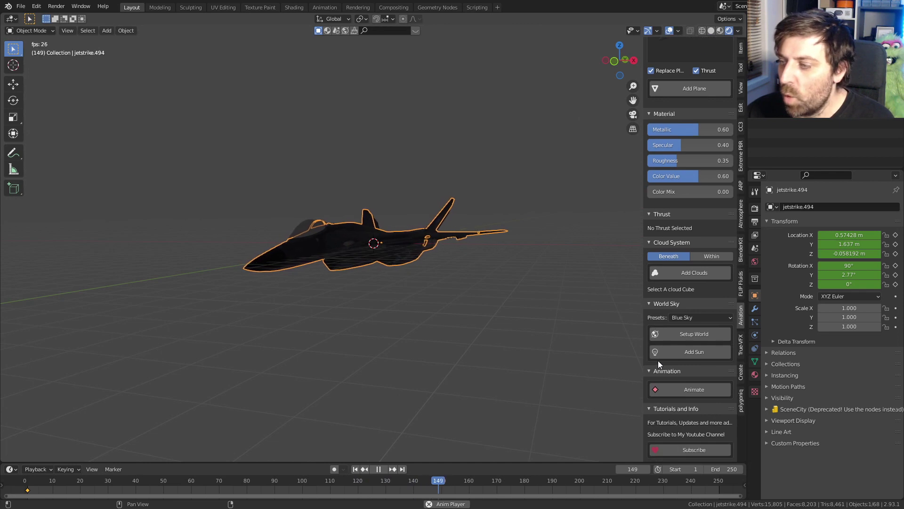
{"action": "left_click", "coordinate": [699, 334]}
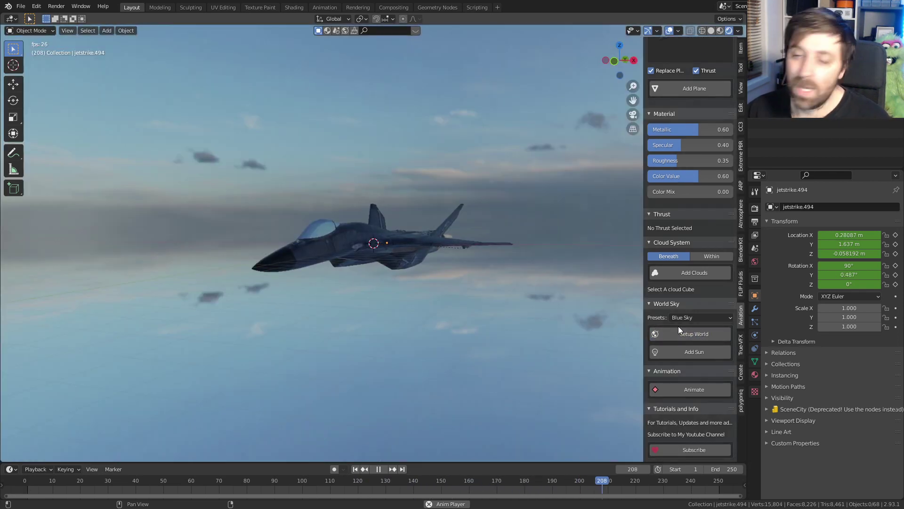
Add a sun light and rotate it to angle across the scene.
{"action": "left_click", "coordinate": [693, 354]}
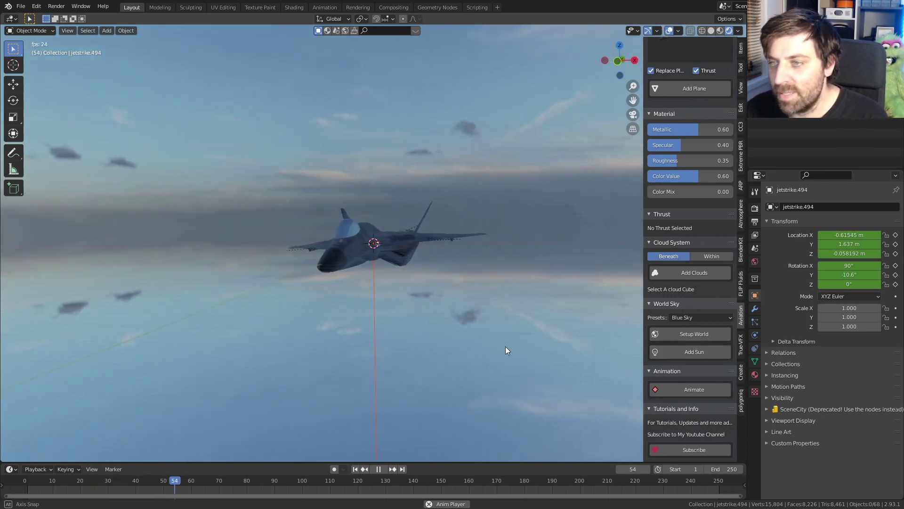
{"action": "key", "text": "r"}
{"action": "left_click", "coordinate": [305, 449]}
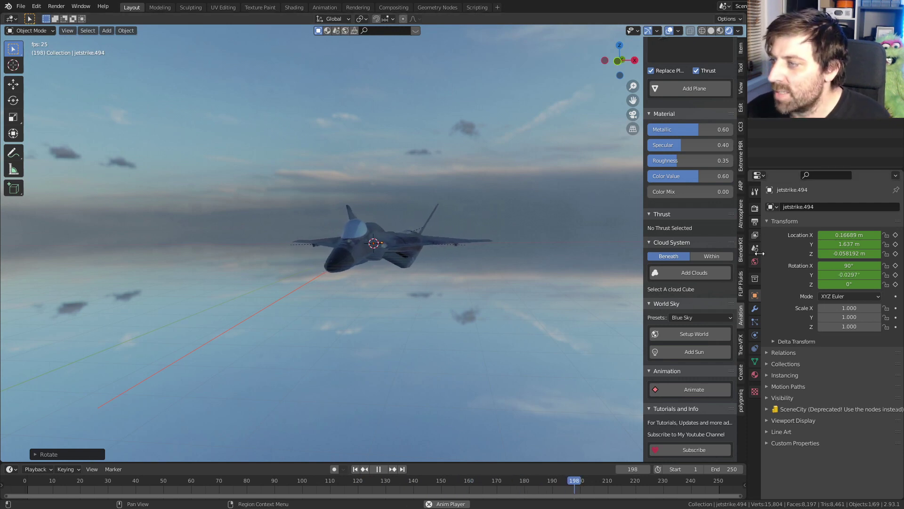
{"action": "left_click", "coordinate": [755, 208]}
Enable Bloom and Ambient Occlusion with an AO distance of 10 m.
{"action": "left_click", "coordinate": [774, 282]}
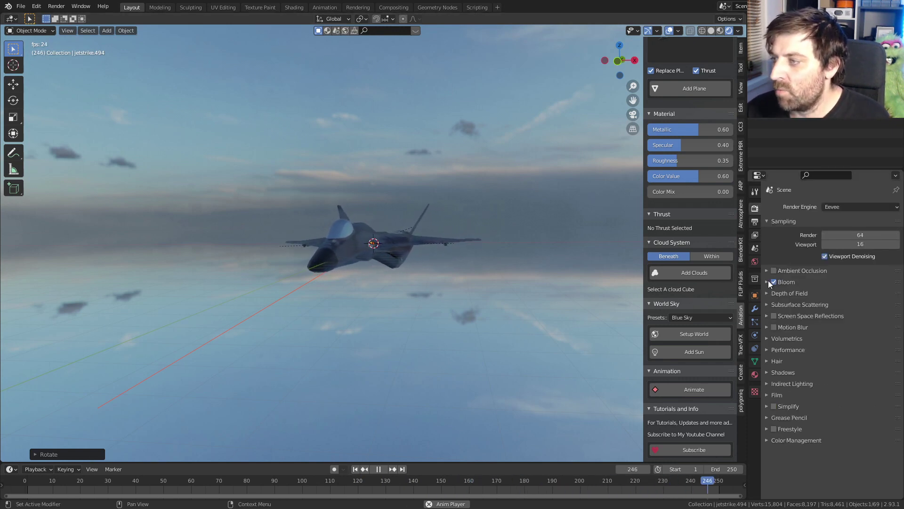
{"action": "middle_click_drag", "start_coordinate": [358, 283], "coordinate": [521, 285]}
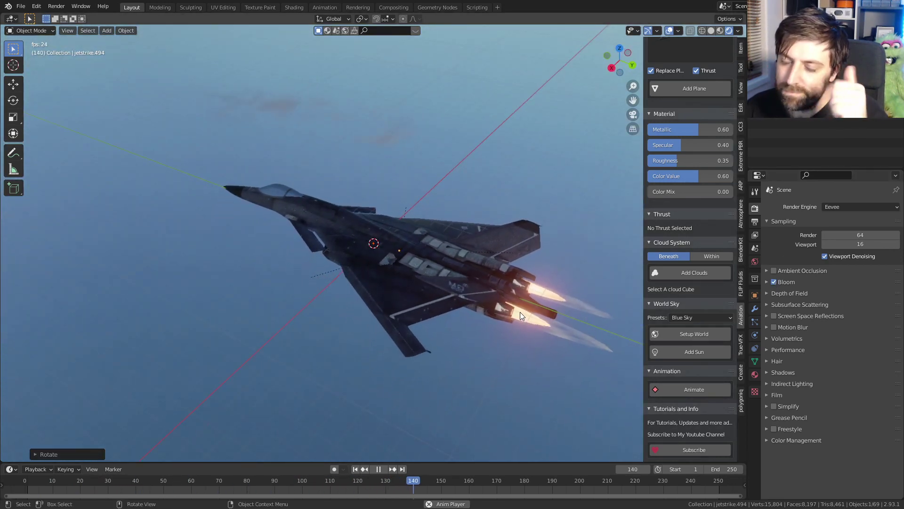
{"action": "left_click", "coordinate": [774, 270]}
{"action": "left_click", "coordinate": [801, 270]}
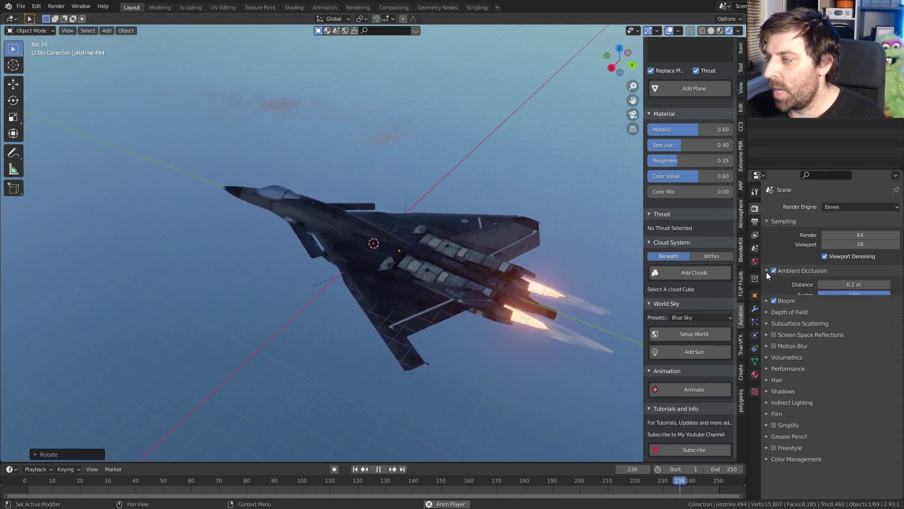
{"action": "left_click", "coordinate": [840, 284]}
{"action": "type", "text": "10"}
{"action": "key", "text": "Return"}
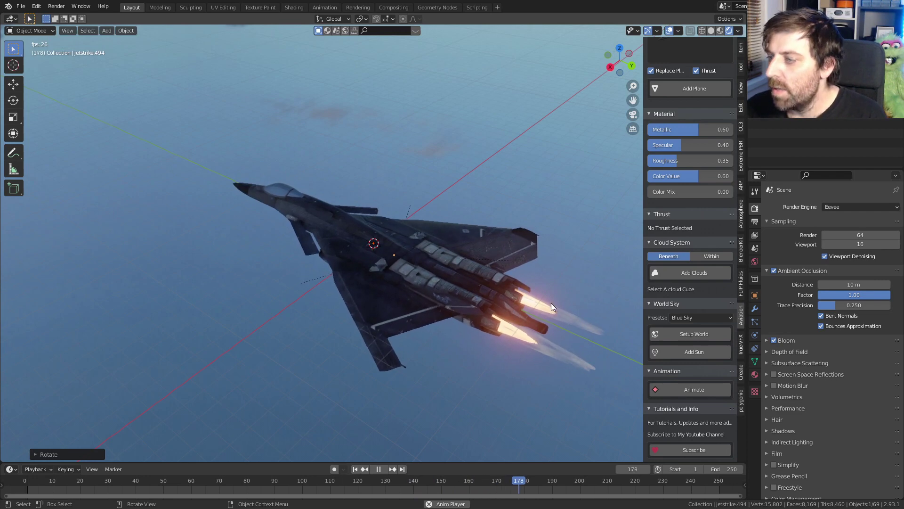
Orbit round to the jet's side and bring up the jet model gallery.
{"action": "middle_click_drag", "start_coordinate": [551, 303], "coordinate": [613, 283]}
{"action": "scroll", "coordinate": [680, 225], "scroll_direction": "up", "scroll_amount": 3}
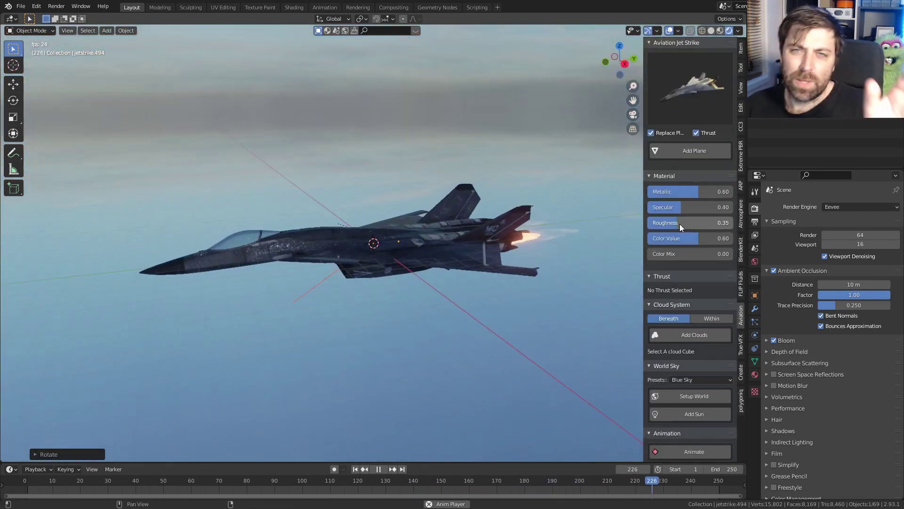
{"action": "left_click", "coordinate": [678, 95]}
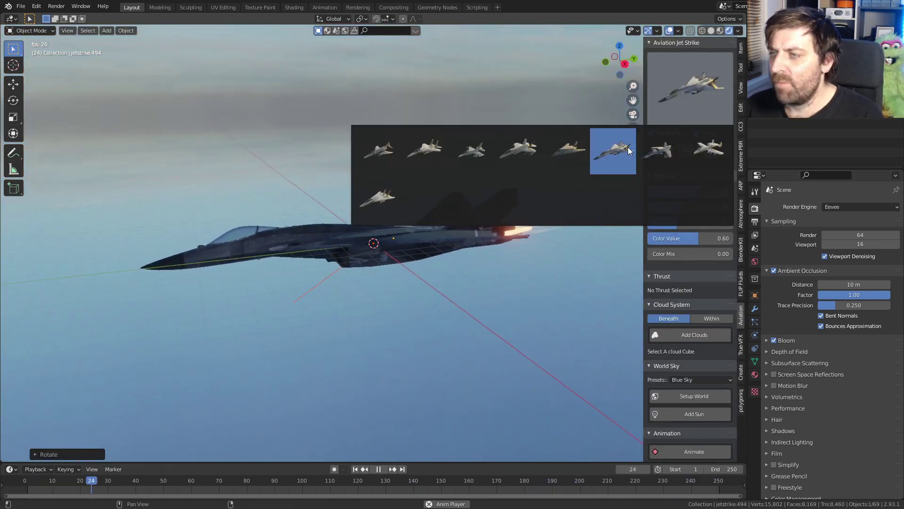
Replace the current jet with the stealth fighter model.
{"action": "left_click", "coordinate": [574, 156]}
{"action": "left_click", "coordinate": [694, 151]}
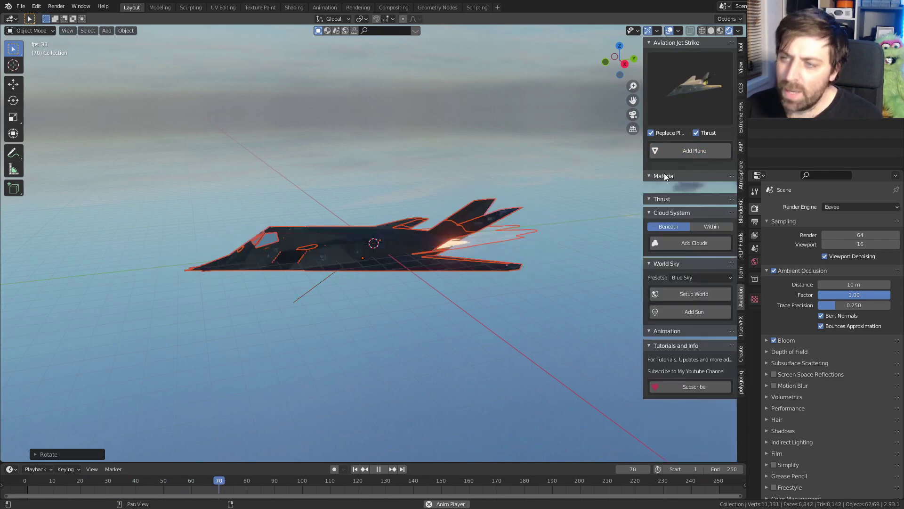
{"action": "middle_click_drag", "start_coordinate": [452, 297], "coordinate": [453, 332]}
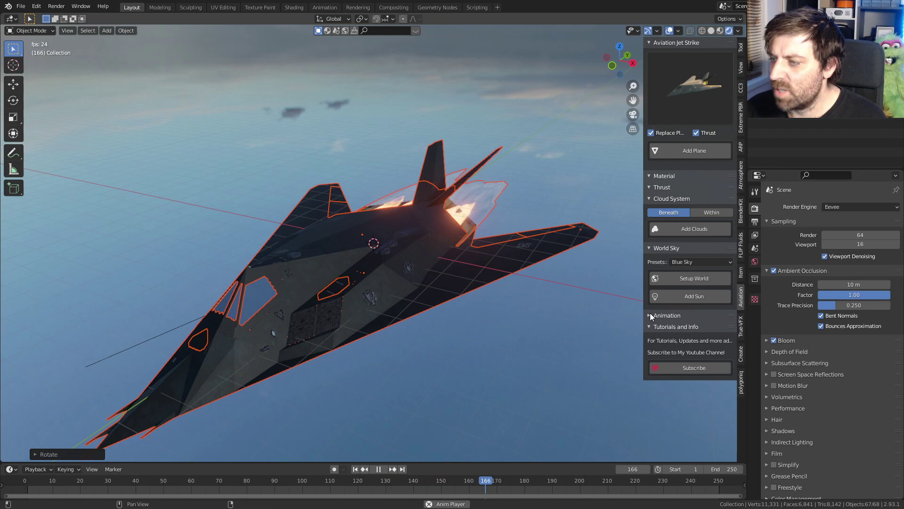
Select the stealth jet's body and apply the automatic fly-and-bank animation.
{"action": "left_click", "coordinate": [479, 284]}
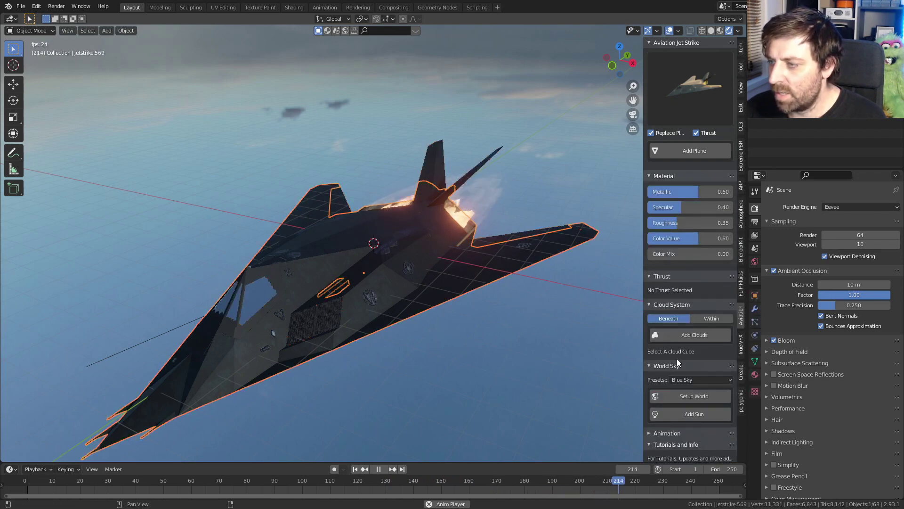
{"action": "left_click", "coordinate": [667, 432]}
{"action": "scroll", "coordinate": [693, 410], "scroll_direction": "down", "scroll_amount": 2}
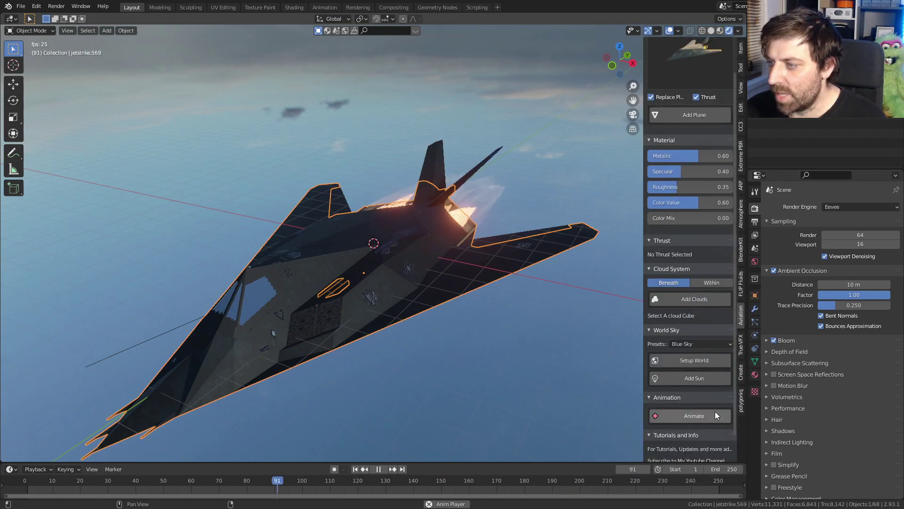
{"action": "left_click", "coordinate": [692, 415]}
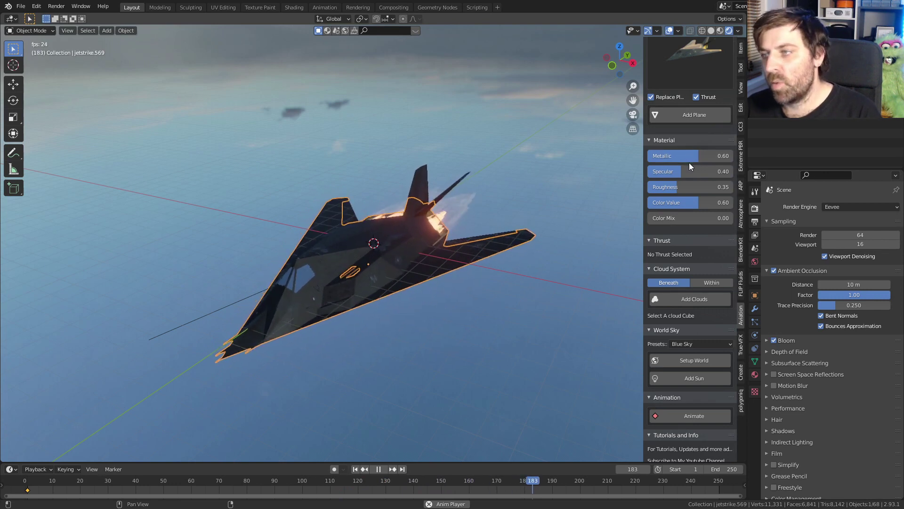
{"action": "left_click", "coordinate": [688, 302]}
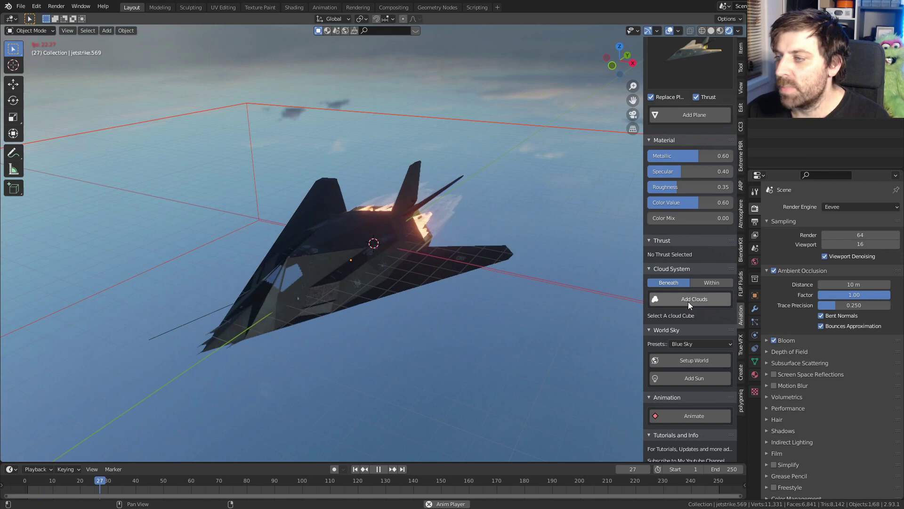
{"action": "mouse_move", "coordinate": [353, 201]}
{"action": "middle_mouse_down"}
{"action": "mouse_move", "coordinate": [304, 202]}
{"action": "mouse_move", "coordinate": [319, 220]}
{"action": "mouse_move", "coordinate": [340, 210]}
{"action": "middle_mouse_up"}
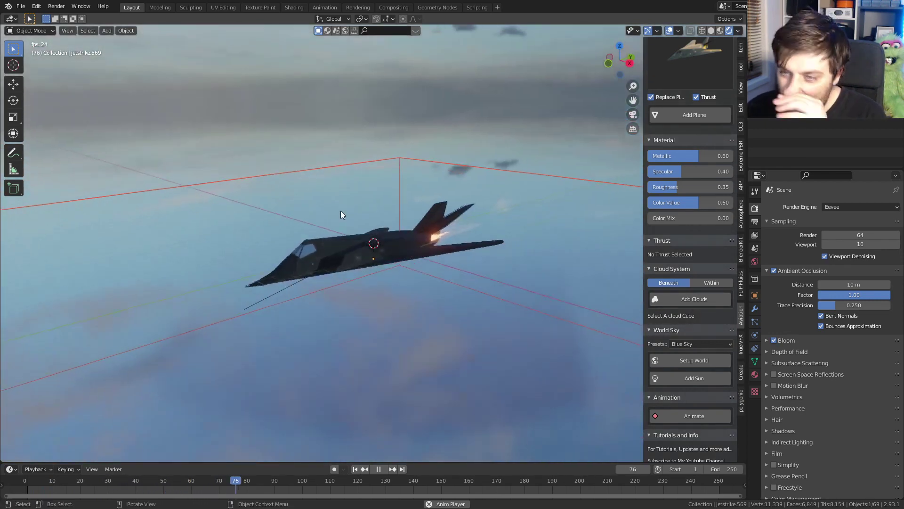
{"action": "middle_click_drag", "start_coordinate": [395, 274], "coordinate": [399, 259]}
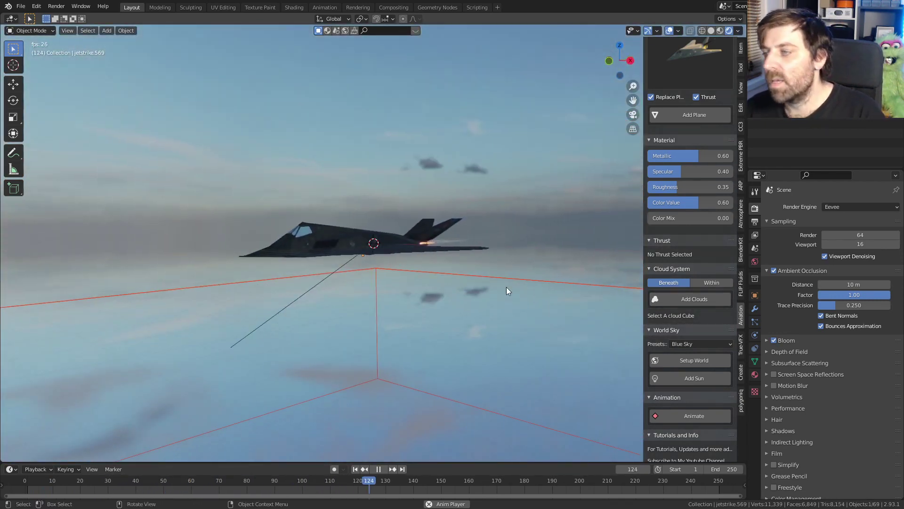
{"action": "middle_click_drag", "start_coordinate": [474, 299], "coordinate": [436, 301]}
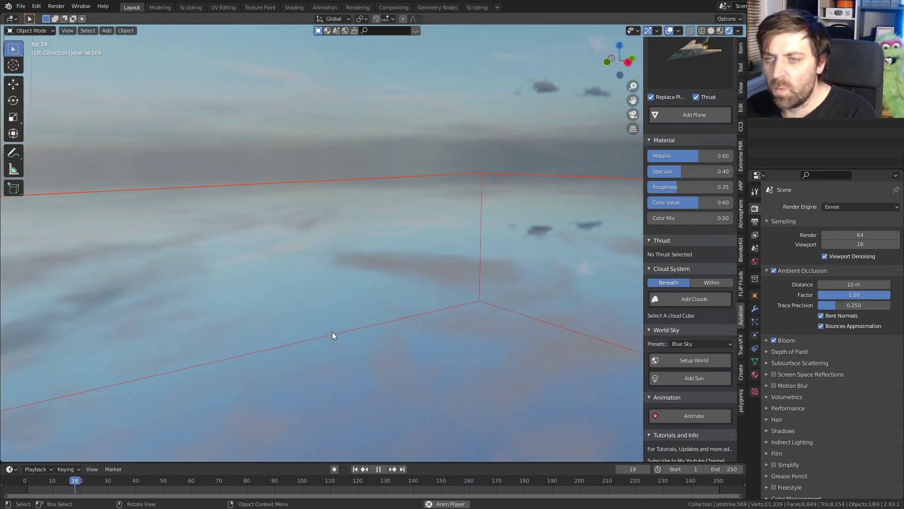
{"action": "middle_click_drag", "start_coordinate": [332, 334], "coordinate": [378, 335]}
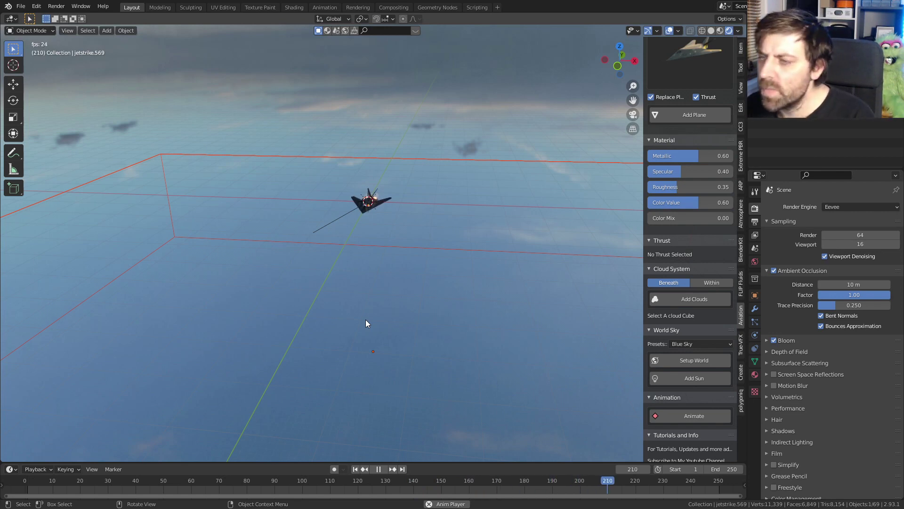
Delete the cloud cube and add clouds in Within mode so they wrap around the jet.
{"action": "key", "text": "Delete"}
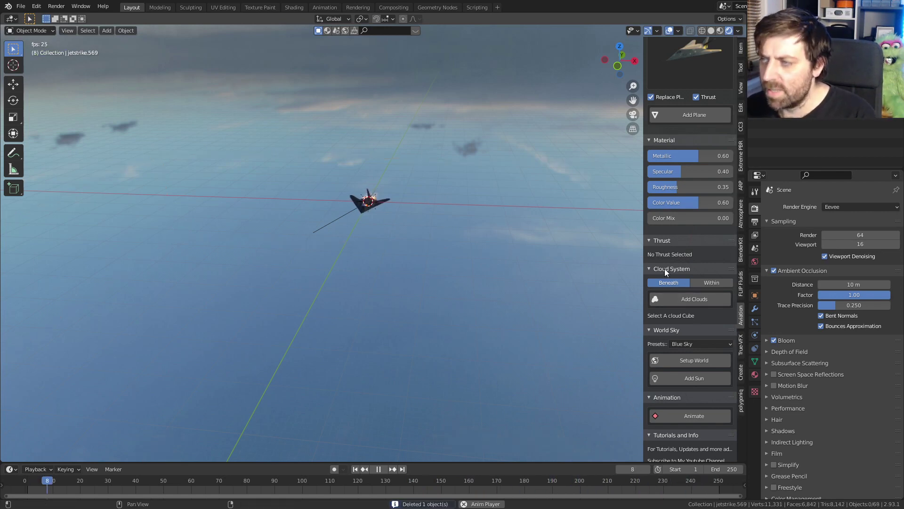
{"action": "left_click", "coordinate": [713, 282]}
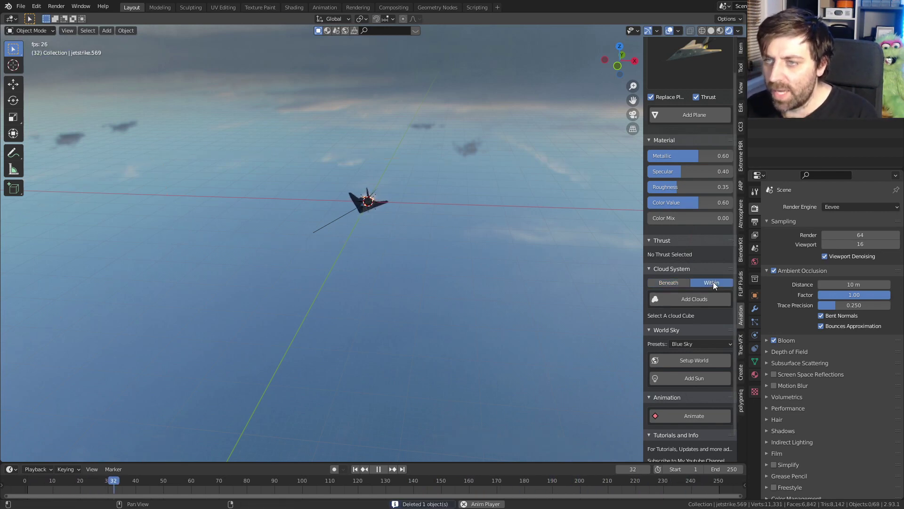
{"action": "left_click", "coordinate": [697, 299]}
{"action": "middle_click_drag", "start_coordinate": [380, 208], "coordinate": [344, 188]}
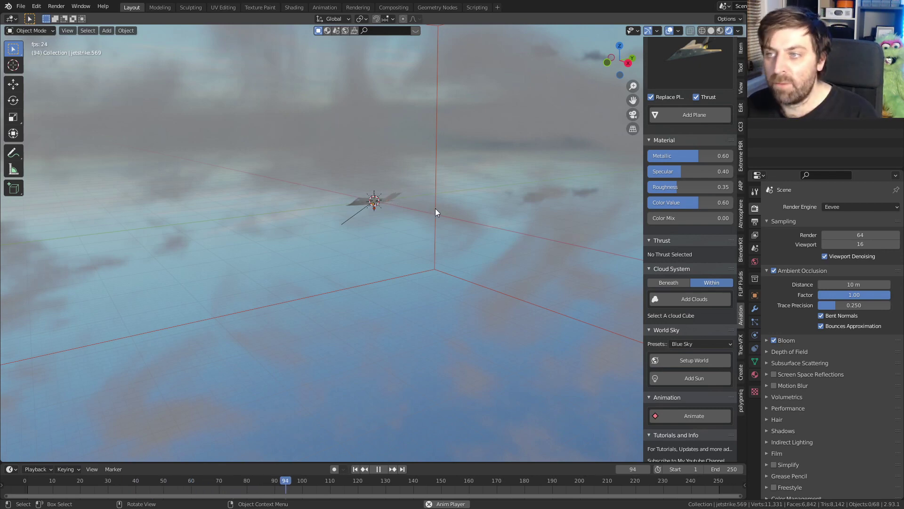
In the Shading workspace, make the cloud active and select its Noise Texture node.
{"action": "left_click", "coordinate": [286, 10]}
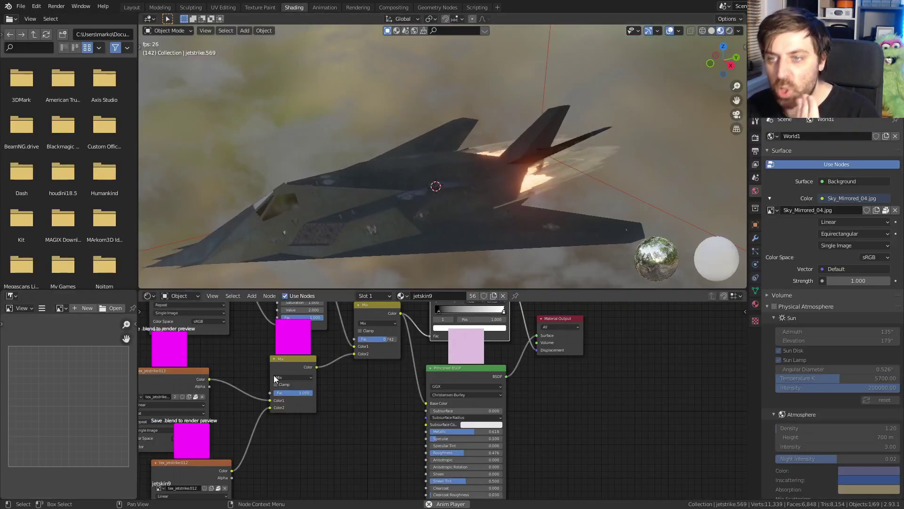
{"action": "middle_click_drag", "start_coordinate": [261, 440], "coordinate": [282, 469]}
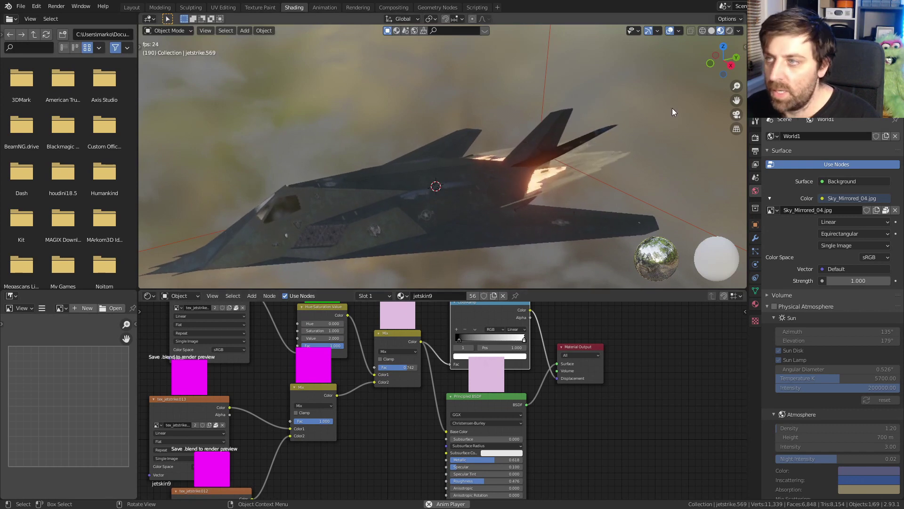
{"action": "left_click", "coordinate": [550, 55]}
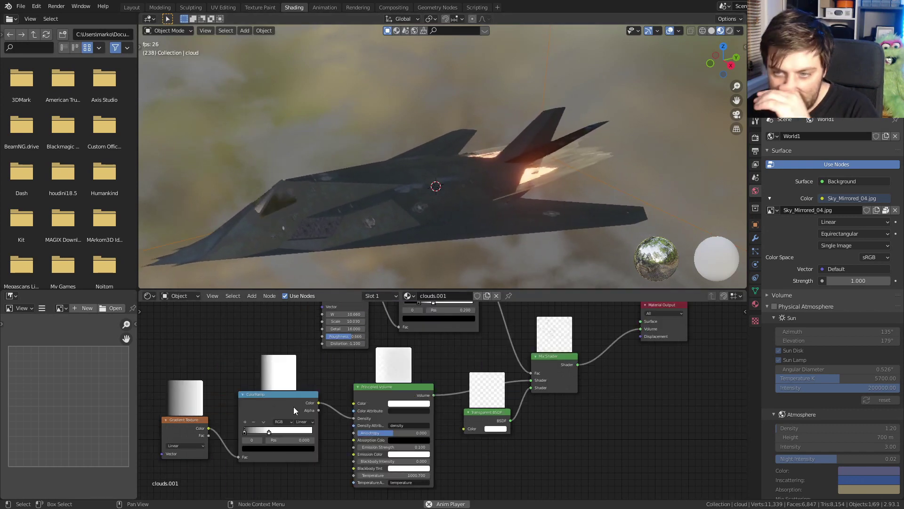
{"action": "middle_click_drag", "start_coordinate": [293, 406], "coordinate": [394, 447]}
{"action": "left_click", "coordinate": [432, 352]}
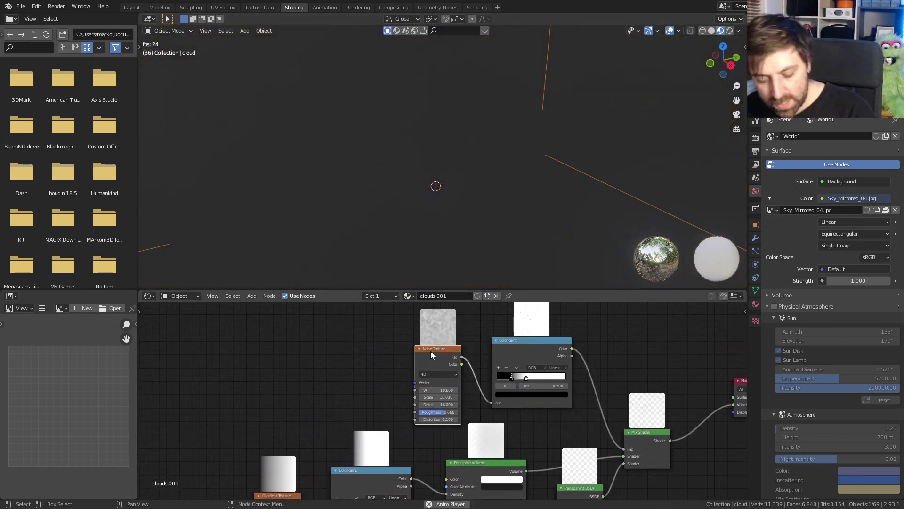
Add Texture Coordinate and Mapping nodes to the noise and keyframe the Mapping location.
{"action": "key", "text": "ctrl+t"}
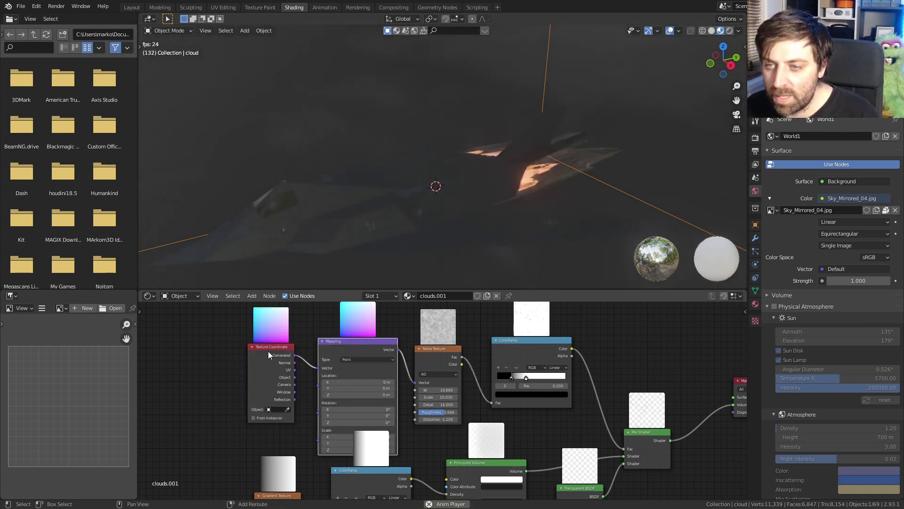
{"action": "left_click_drag", "start_coordinate": [384, 344], "coordinate": [224, 355]}
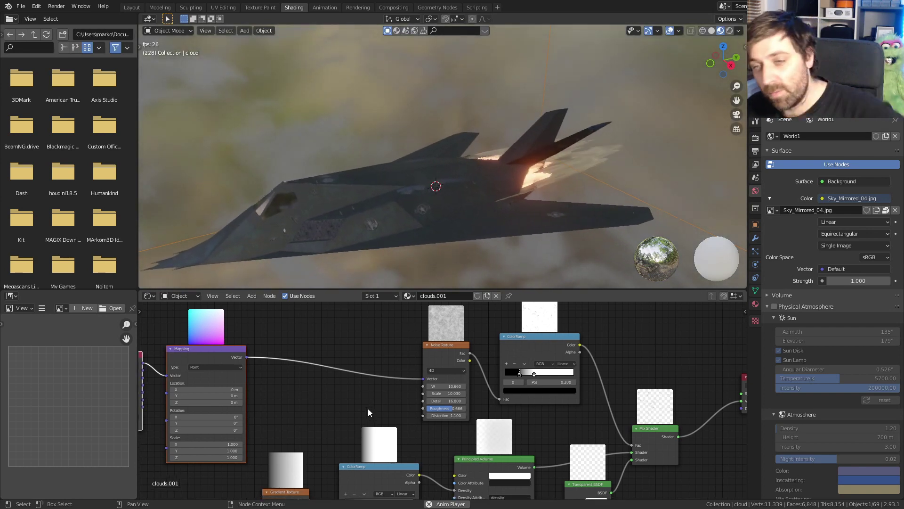
{"action": "middle_click_drag", "start_coordinate": [369, 409], "coordinate": [417, 374]}
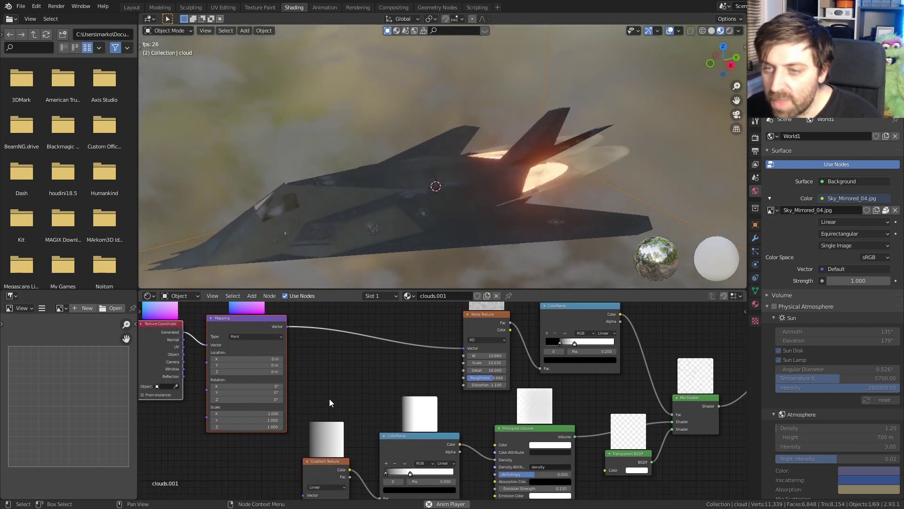
{"action": "right_click", "coordinate": [252, 365]}
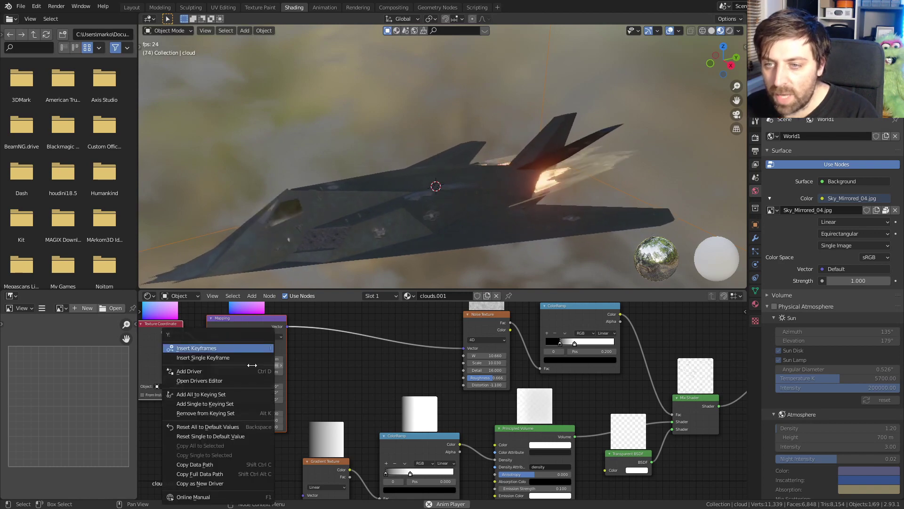
{"action": "left_click", "coordinate": [239, 348]}
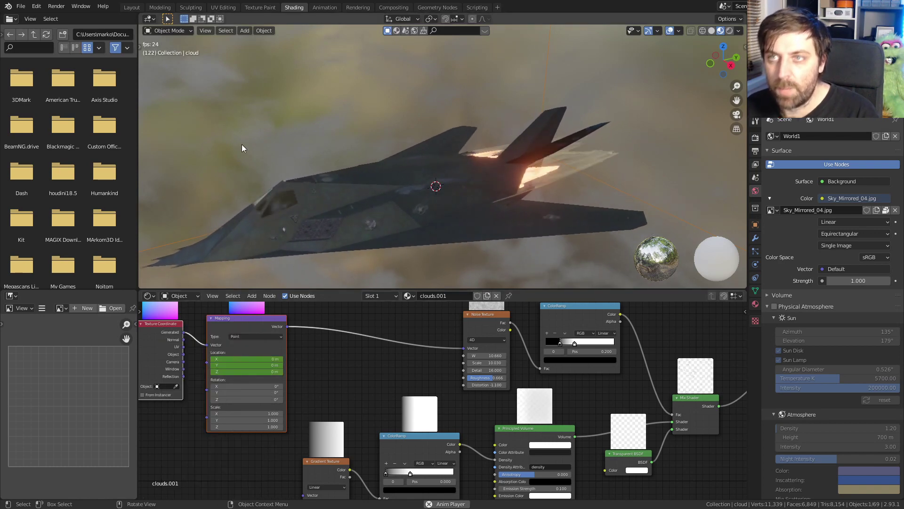
{"action": "left_click", "coordinate": [333, 8]}
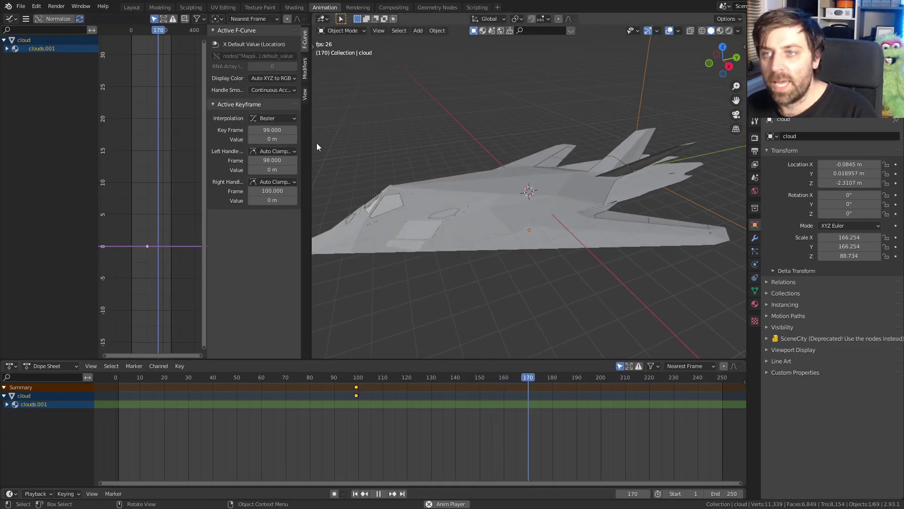
Add a Generator modifier to the clouds.001 Mapping node's Y location curve.
{"action": "left_click_drag", "start_coordinate": [311, 142], "coordinate": [370, 143]}
{"action": "left_click", "coordinate": [6, 48]}
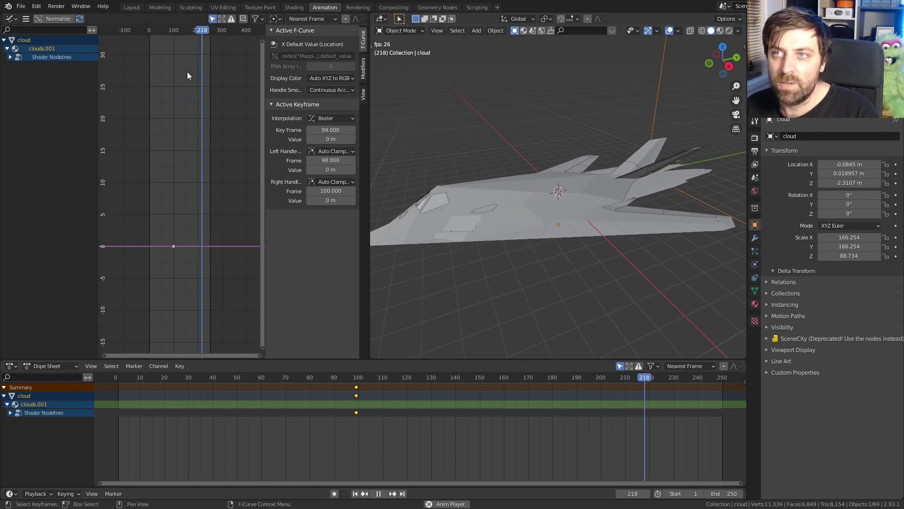
{"action": "left_click", "coordinate": [9, 57]}
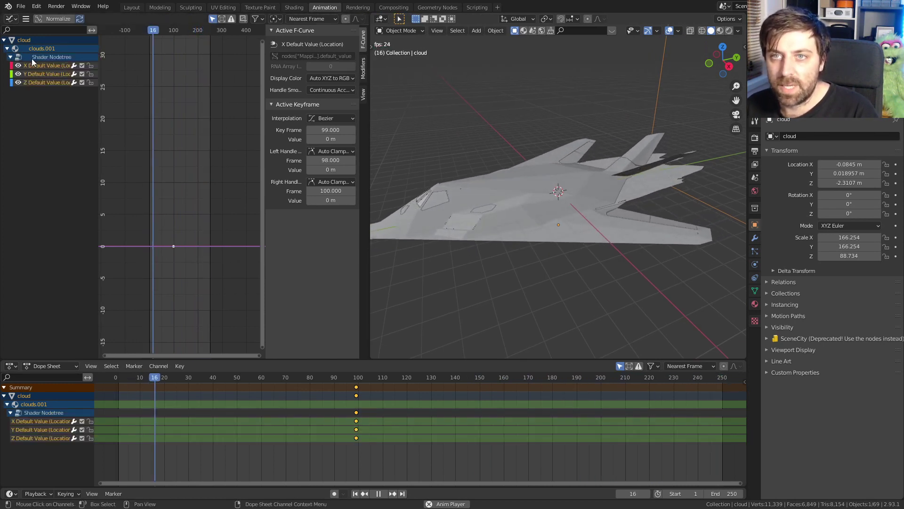
{"action": "left_click", "coordinate": [36, 74]}
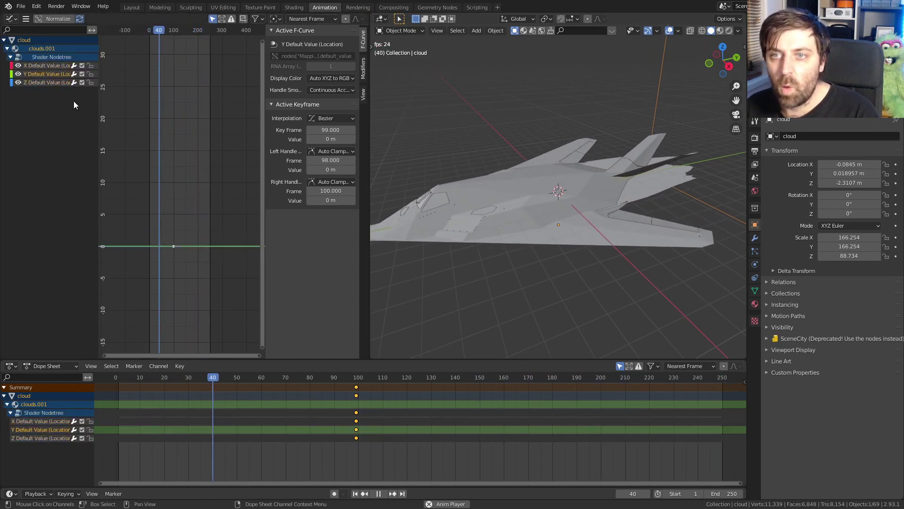
{"action": "left_click", "coordinate": [364, 69]}
{"action": "left_click", "coordinate": [319, 32]}
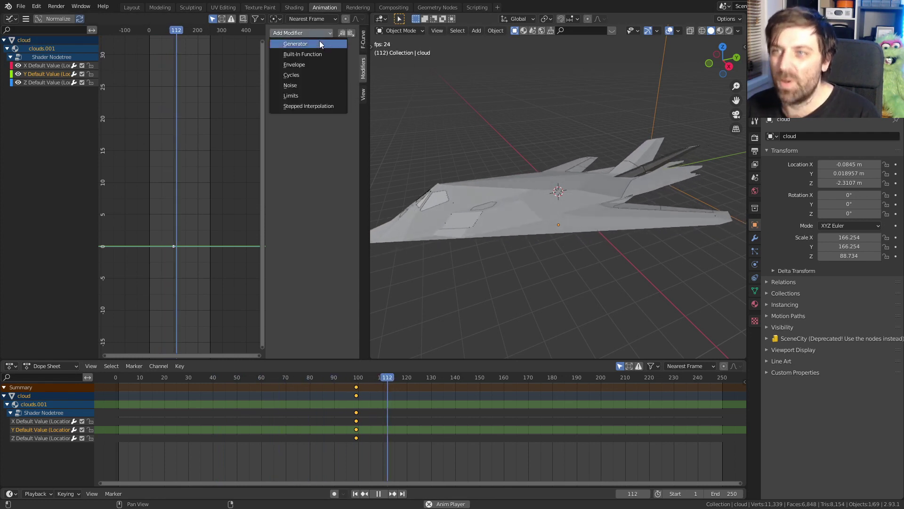
{"action": "left_click", "coordinate": [320, 42]}
Preview in Rendered shading and set the Generator's x^1 coefficient to -0.05.
{"action": "left_click", "coordinate": [729, 30]}
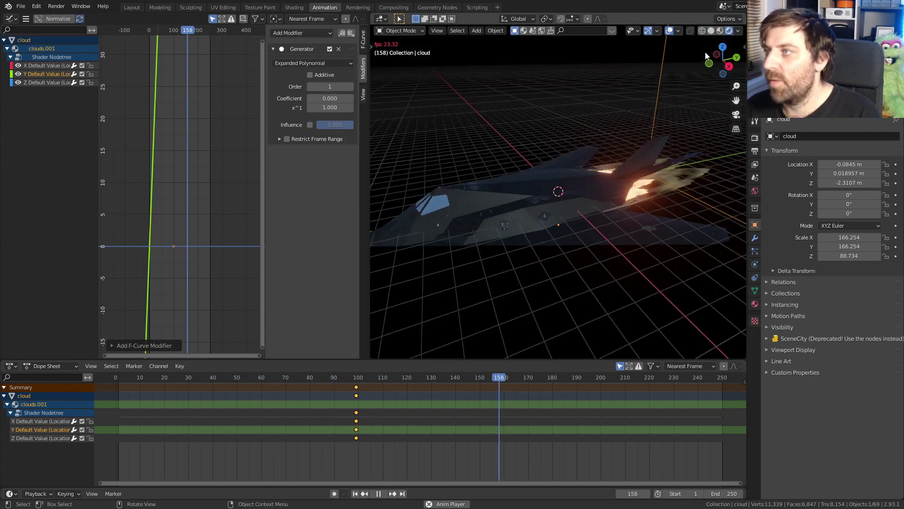
{"action": "middle_click_drag", "start_coordinate": [537, 222], "coordinate": [589, 192]}
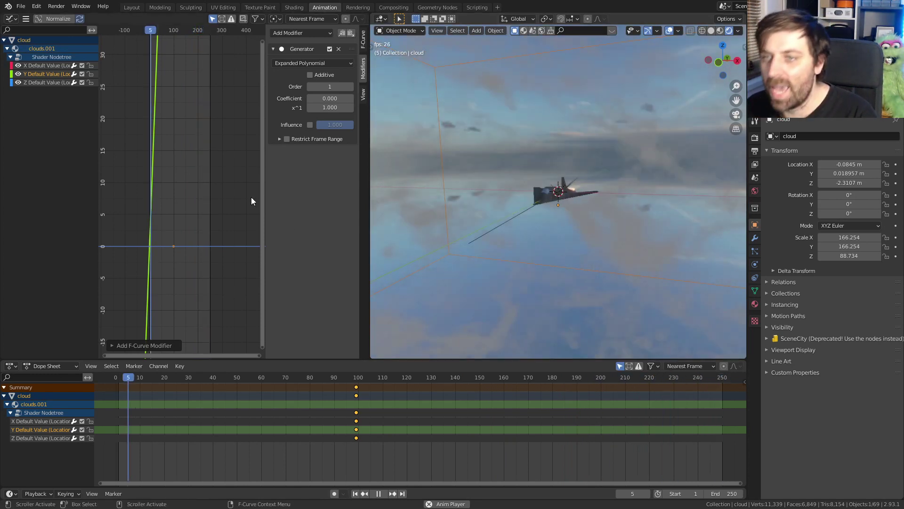
{"action": "left_click", "coordinate": [326, 108]}
{"action": "type", "text": "-0.02"}
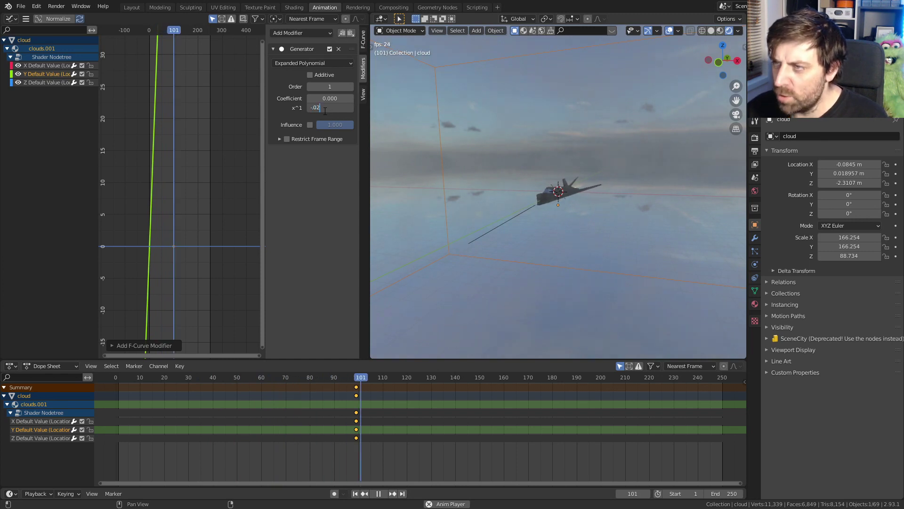
{"action": "key", "text": "Return"}
{"action": "middle_click_drag", "start_coordinate": [592, 160], "coordinate": [570, 176]}
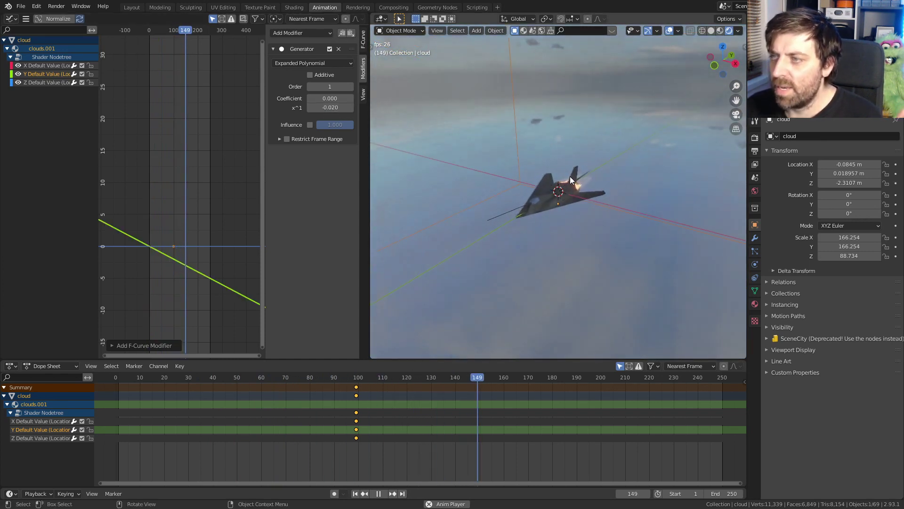
{"action": "left_click", "coordinate": [341, 109]}
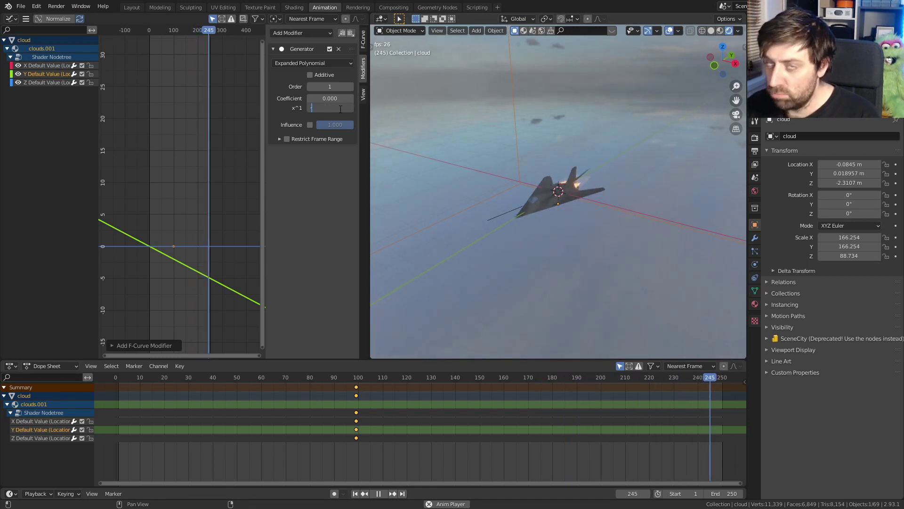
{"action": "key", "text": "BackSpace"}
{"action": "type", "text": "5"}
{"action": "key", "text": "Return"}
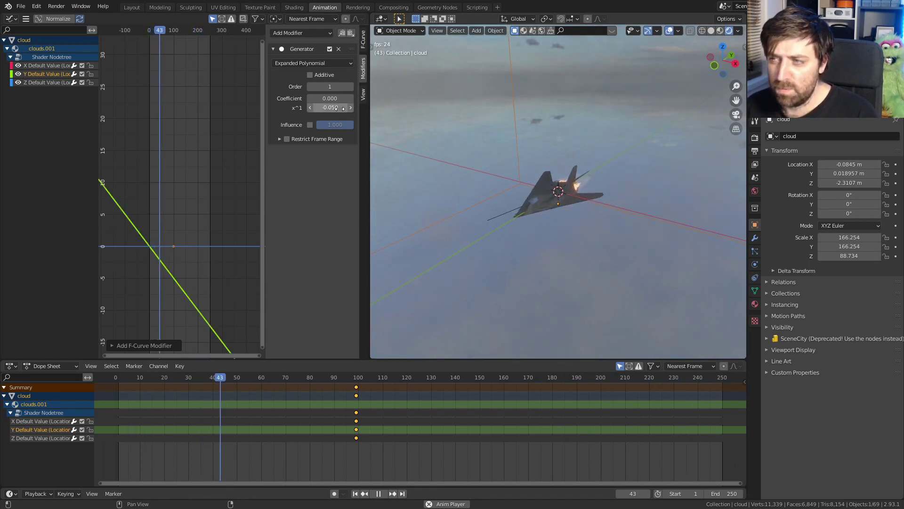